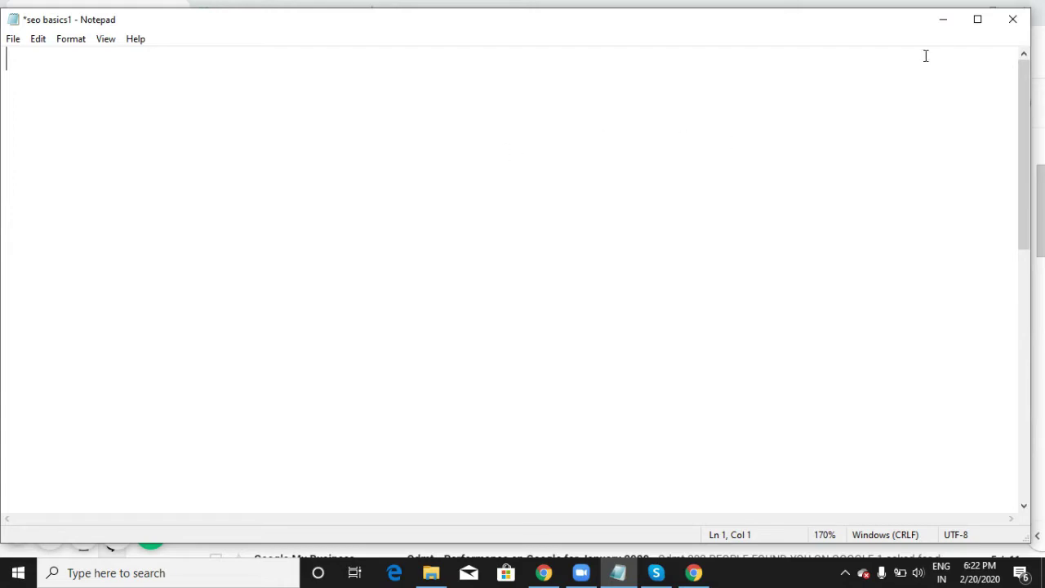
In a new Chrome tab, search 'webmaster tools' to reach Google Webmasters and sign in to Search Console.
click(944, 20)
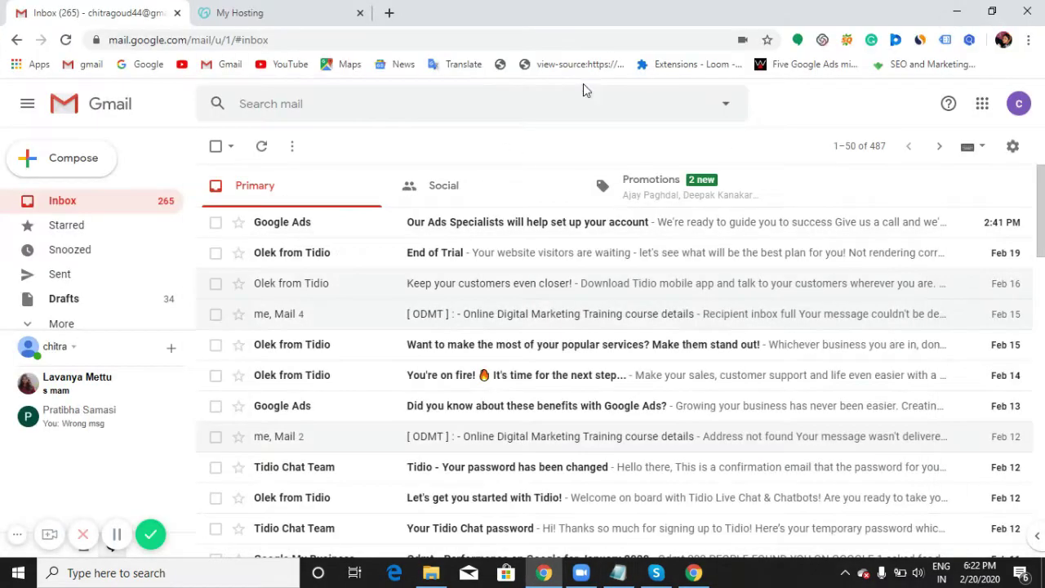
click(391, 15)
text(webmasters/#?modal_active=none)
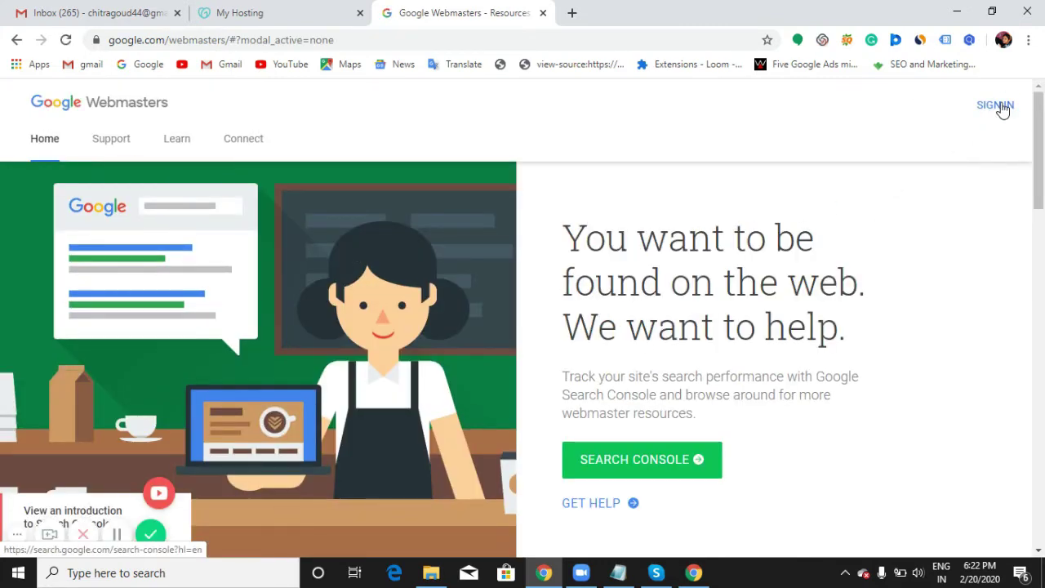
click(1001, 107)
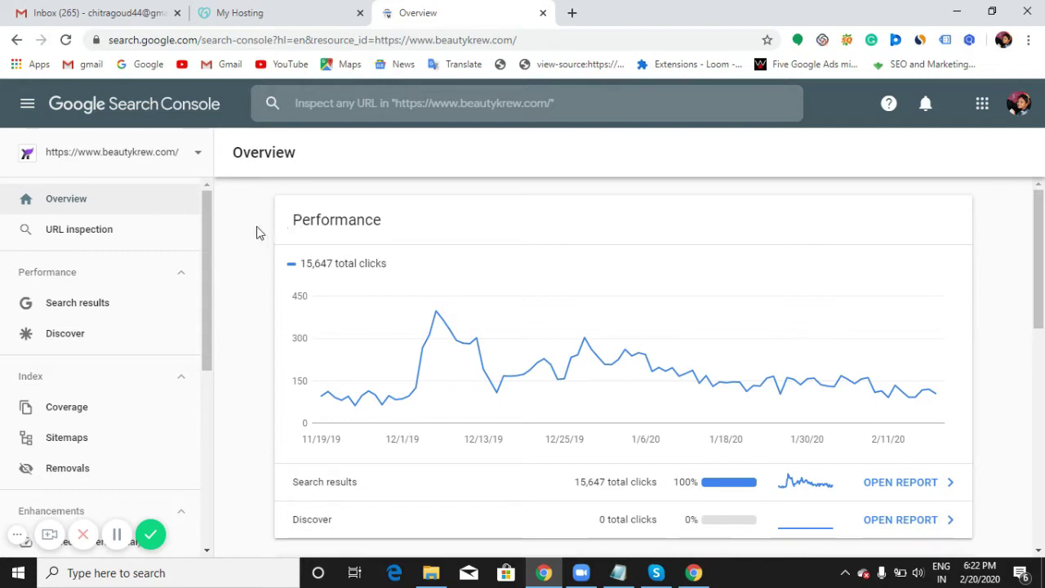
Choose Add property from the Search Console property list.
click(199, 155)
scroll(185, 333, down, 3)
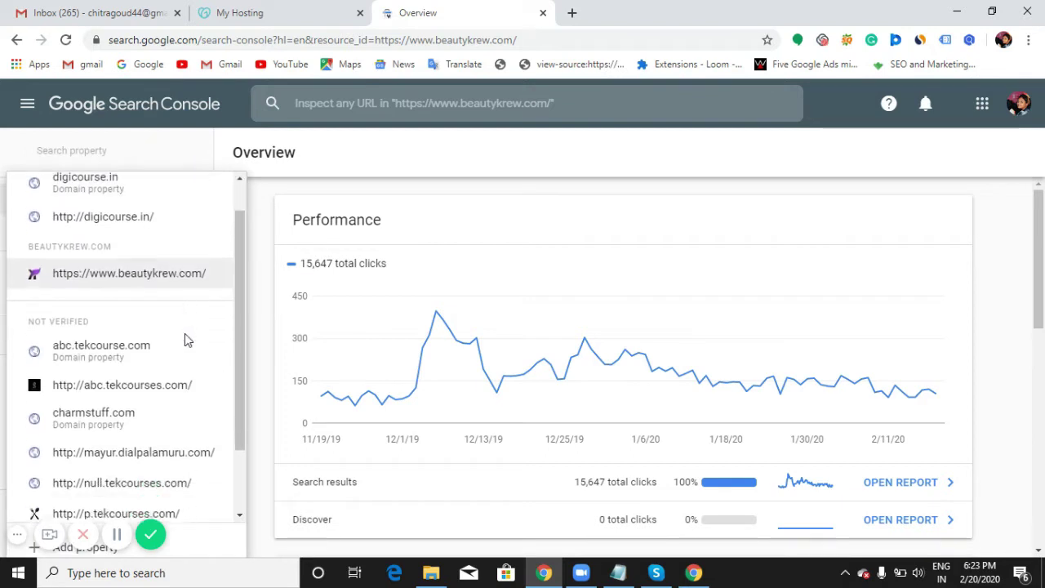
click(202, 554)
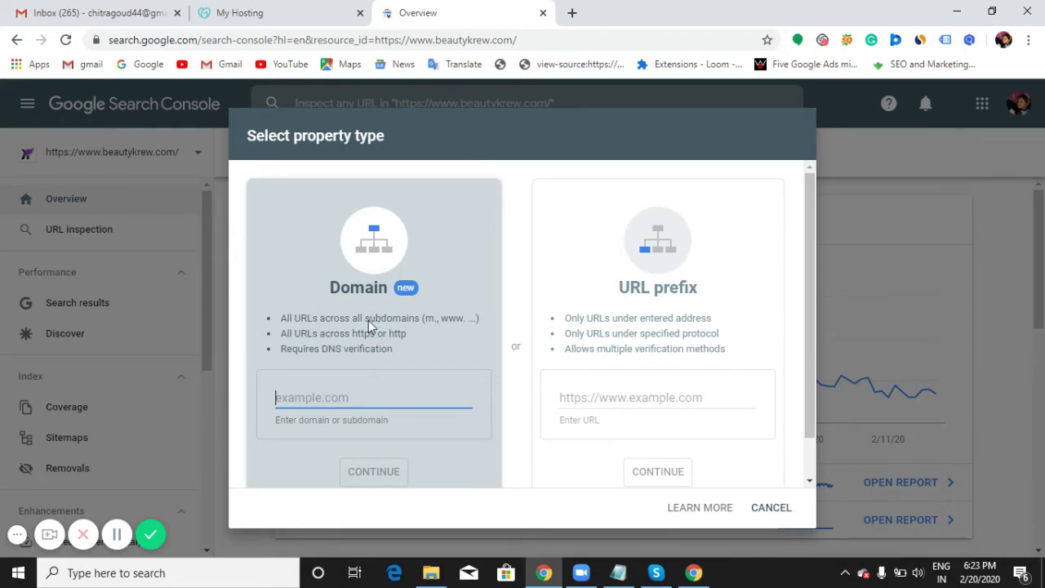
Select URL prefix and paste the charmstuff.com address copied from the live site's tab.
click(636, 334)
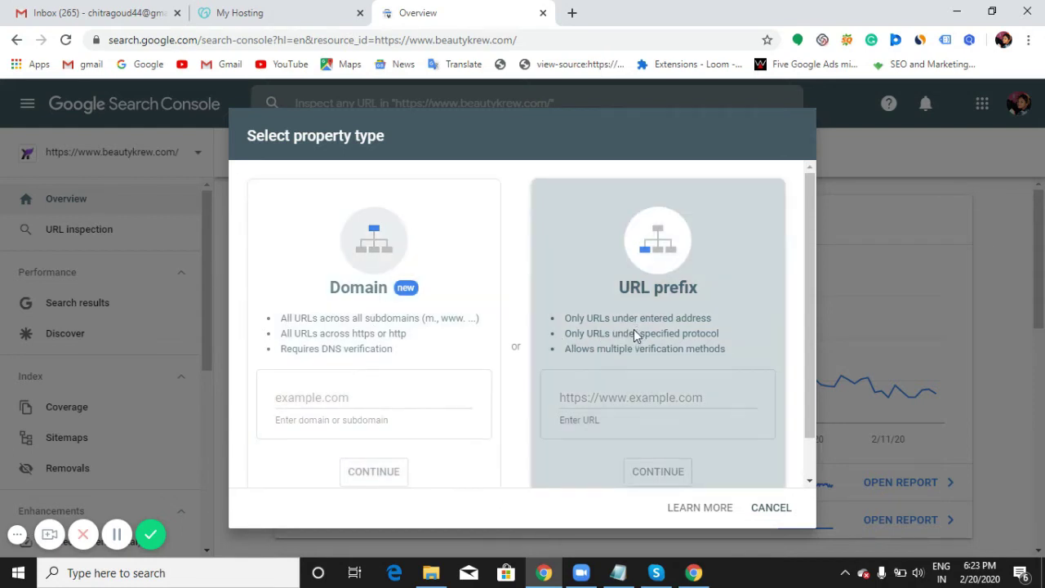
click(620, 399)
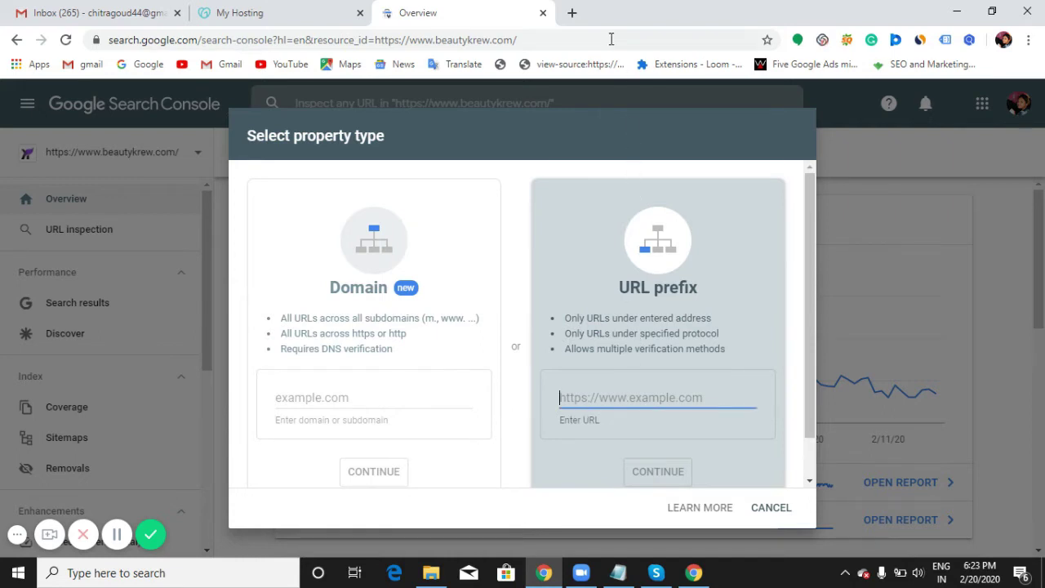
click(571, 12)
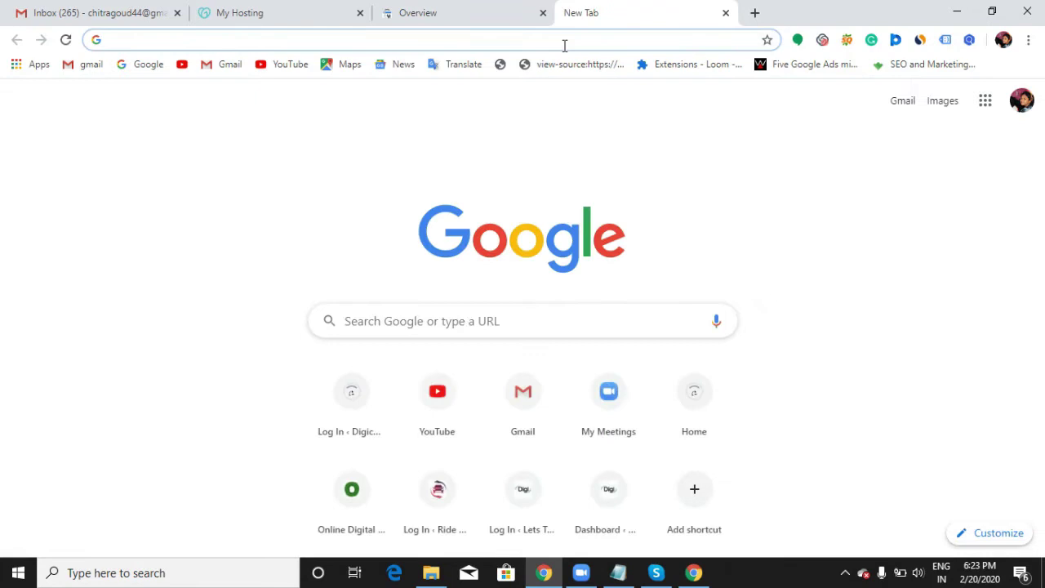
text(charmstuff.com)
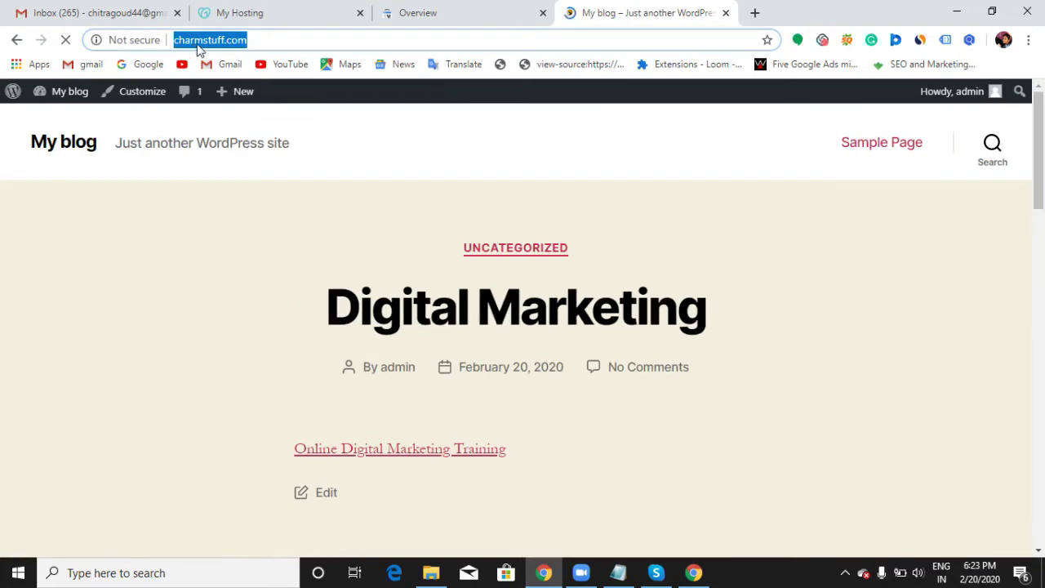
click(469, 19)
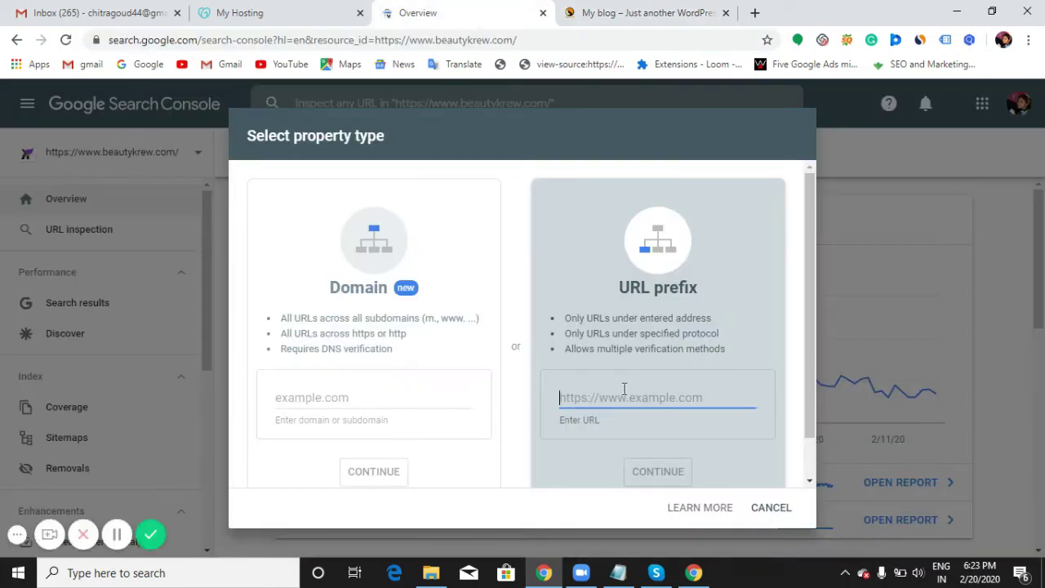
text(http://www.charmstuff.com/)
click(642, 470)
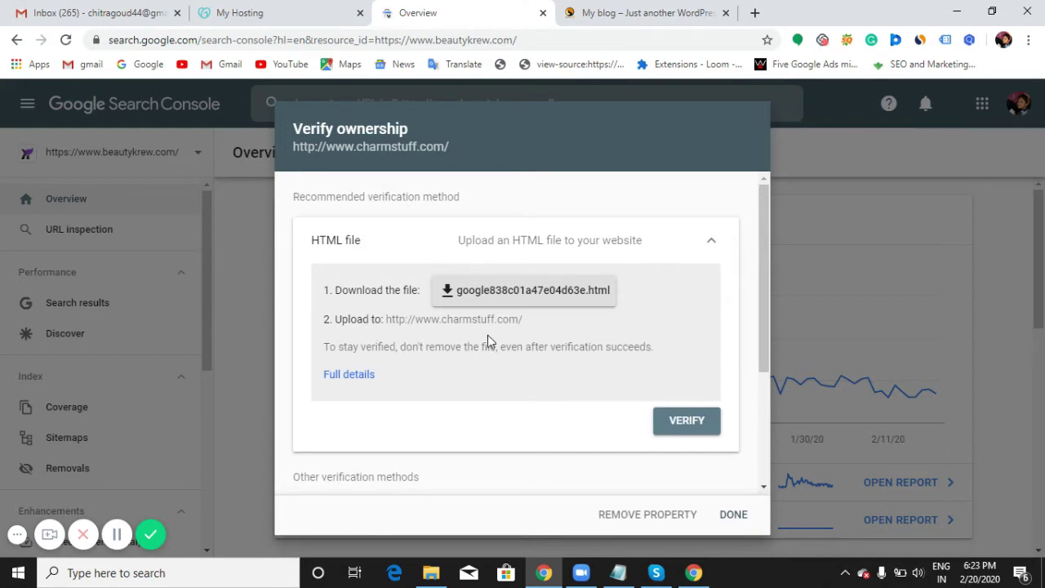
scroll(462, 343, down, 1)
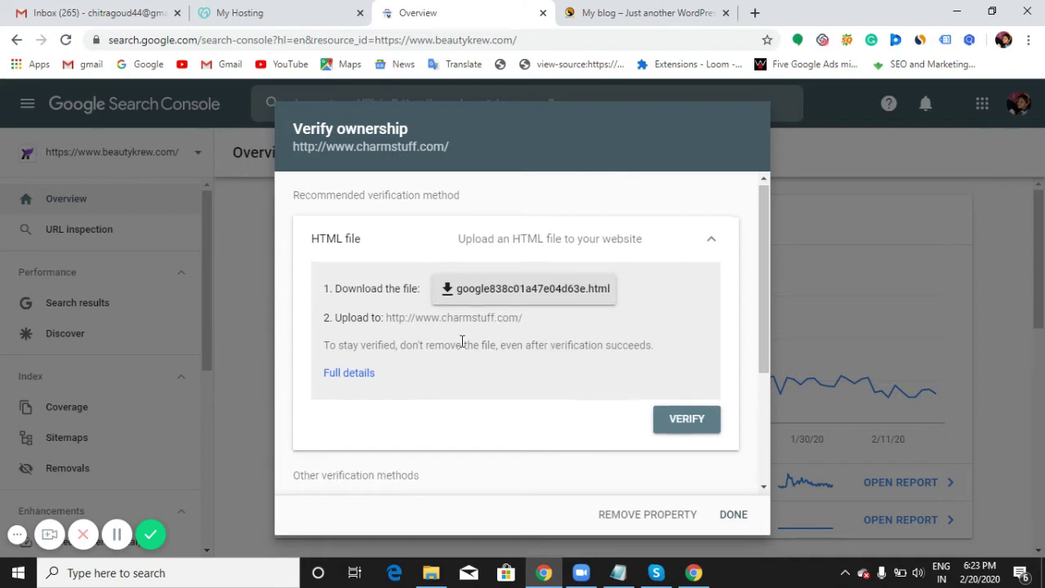
scroll(462, 342, down, 1)
scroll(461, 346, up, 1)
click(711, 241)
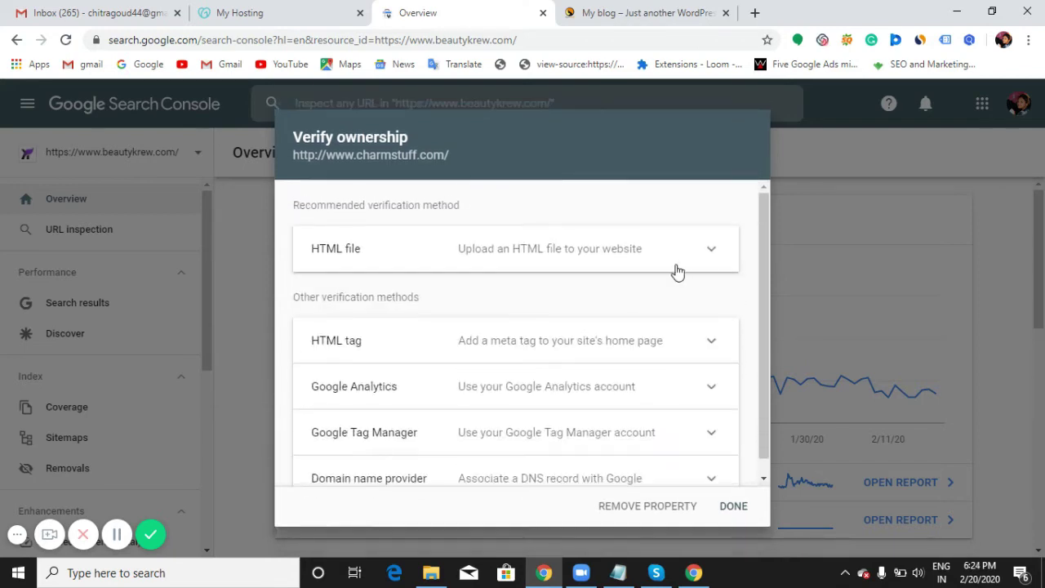
scroll(527, 362, down, 1)
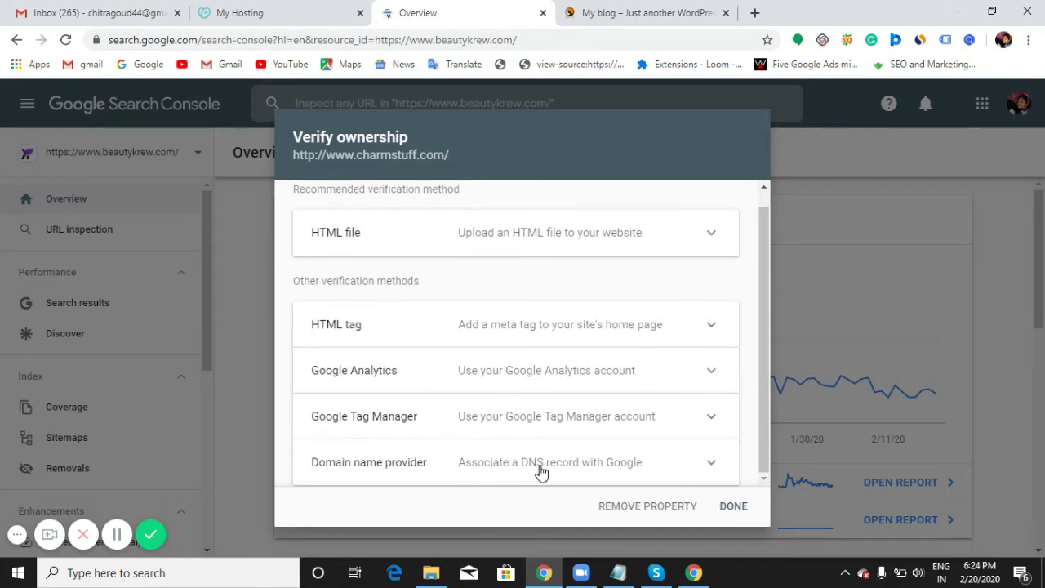
scroll(581, 369, up, 1)
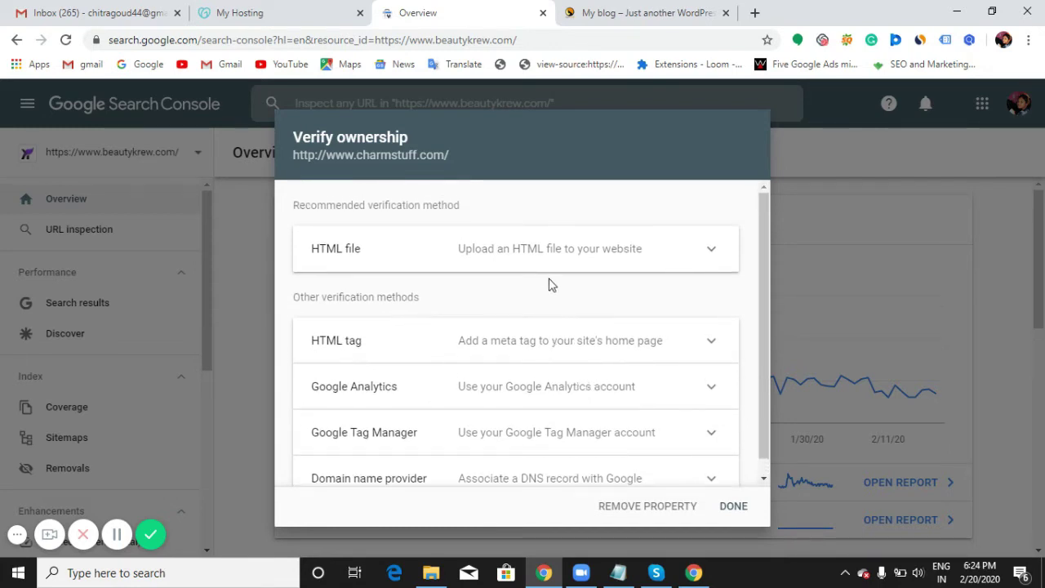
click(712, 250)
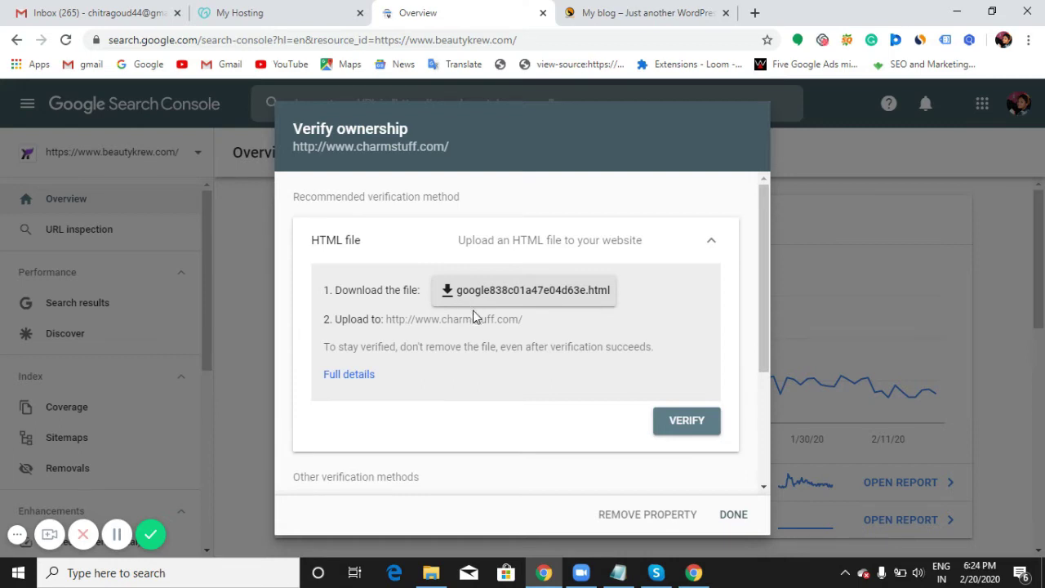
scroll(490, 343, down, 2)
Expand the HTML tag method and inspect its google-site-verification meta tag.
click(711, 373)
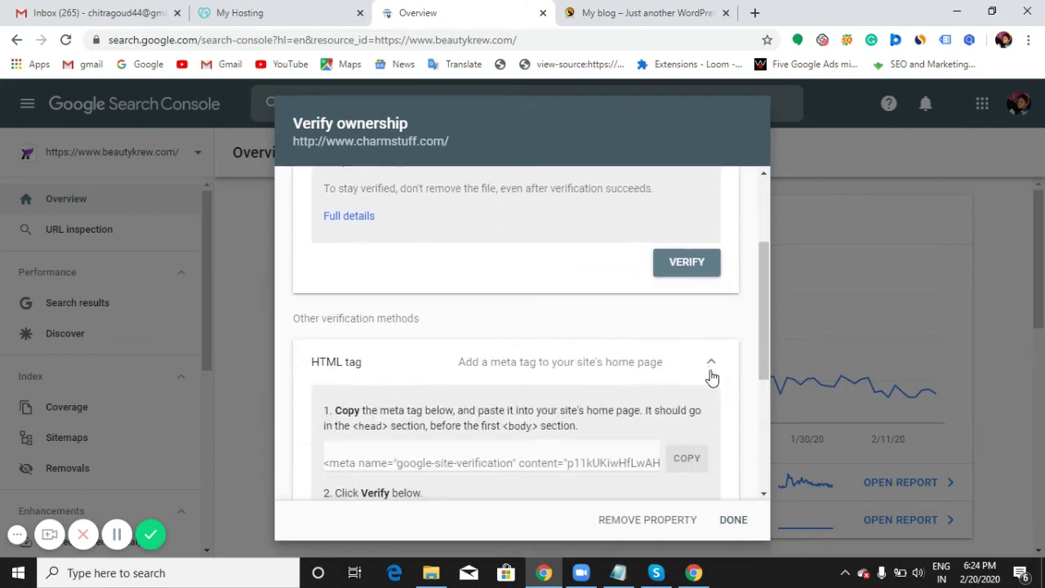
scroll(614, 302, down, 2)
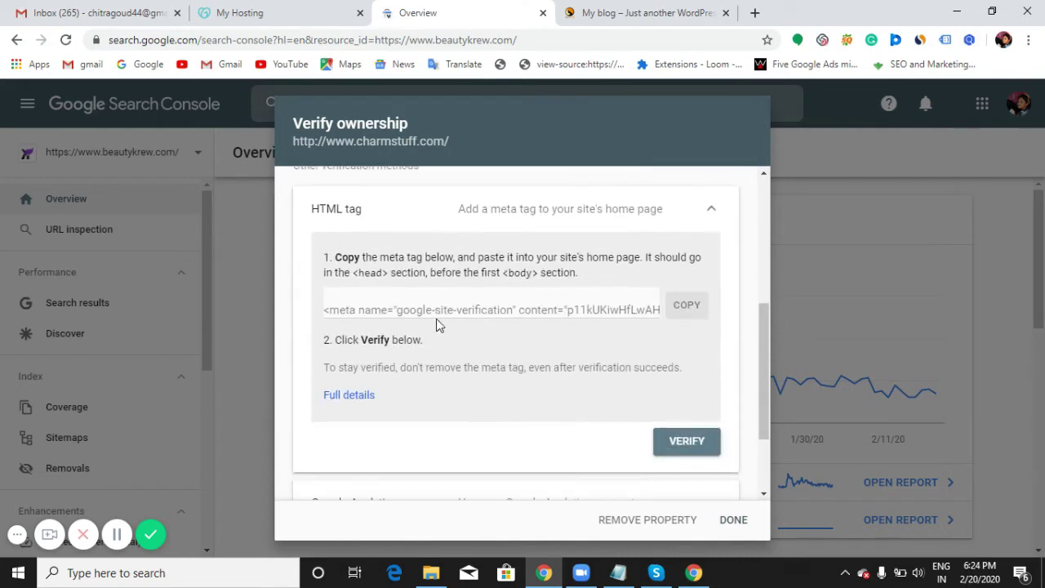
drag(340, 311, 620, 310)
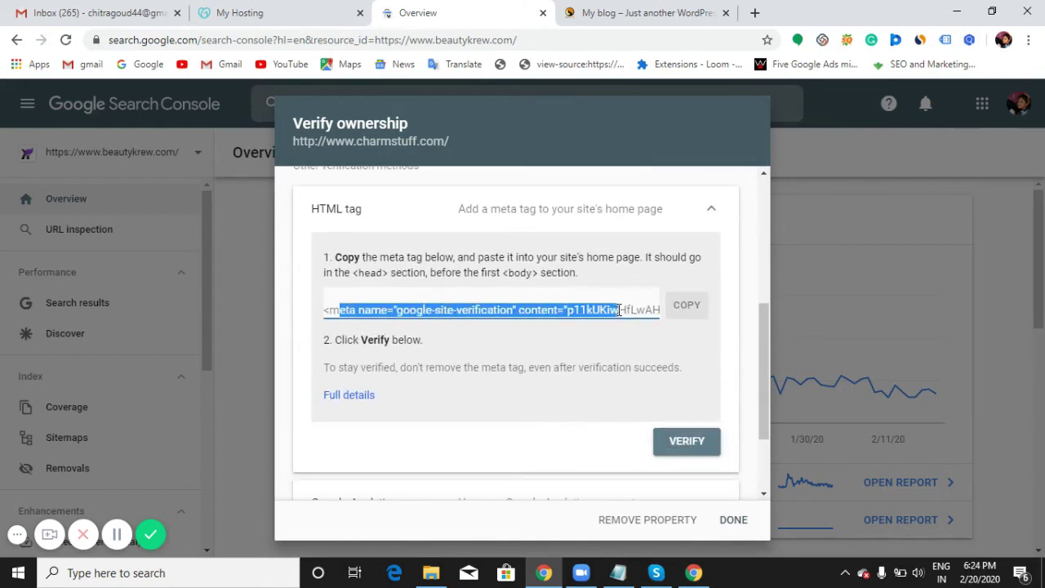
click(637, 309)
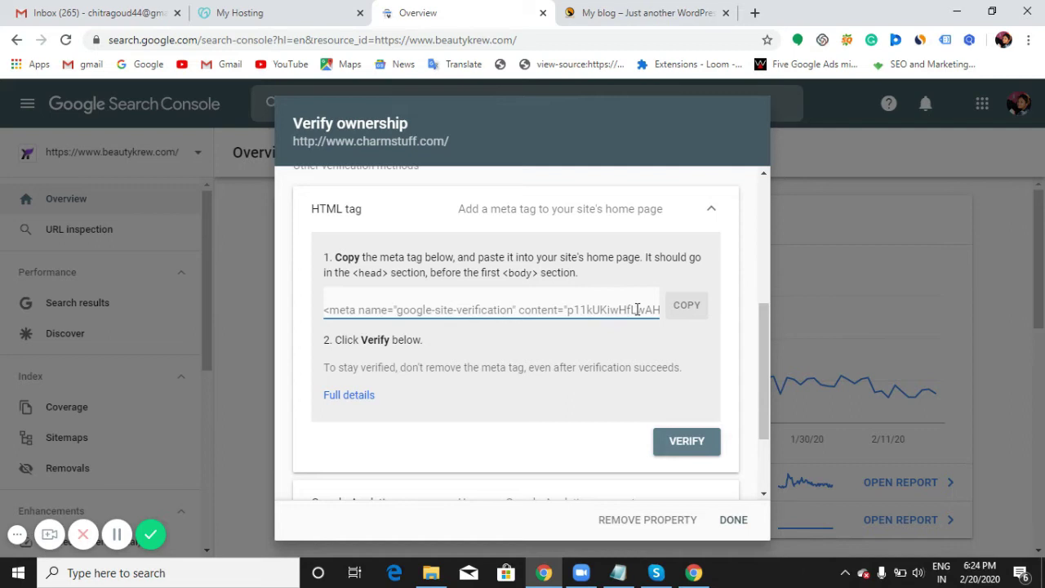
scroll(632, 312, down, 2)
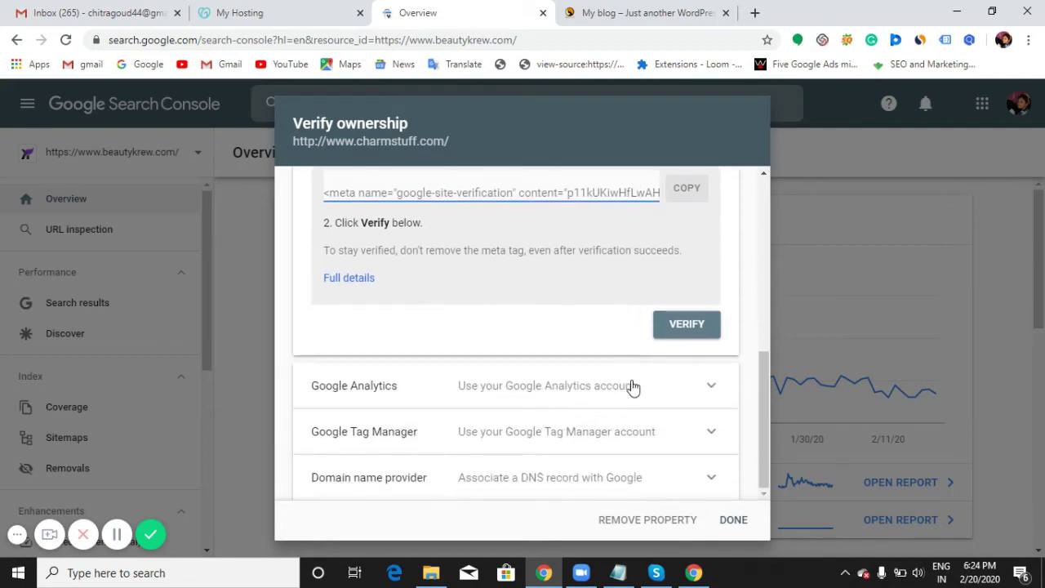
Review the Google Analytics, Tag Manager and DNS TXT record options, then return to the HTML file method.
click(632, 386)
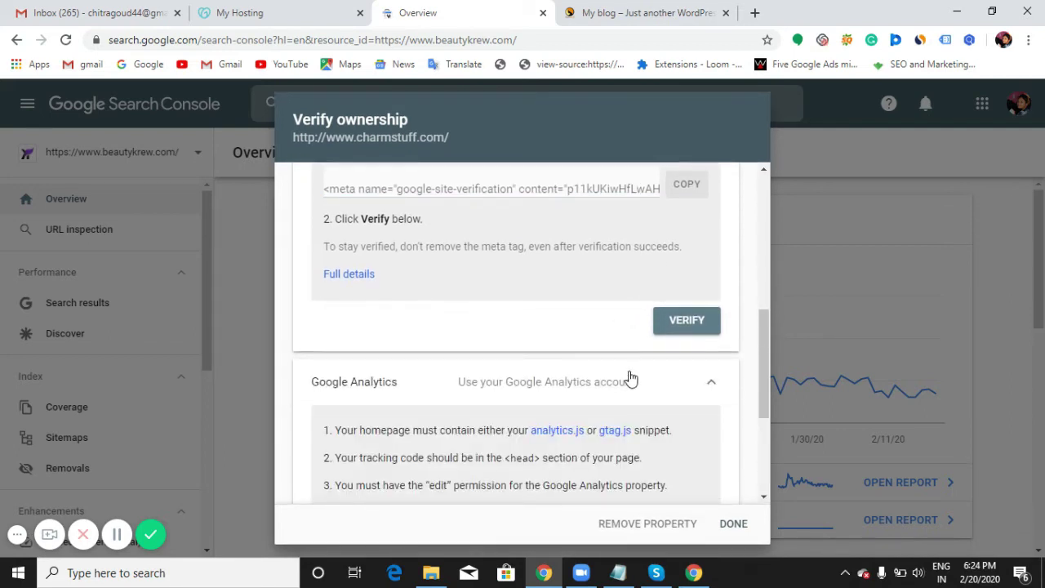
scroll(628, 377, down, 3)
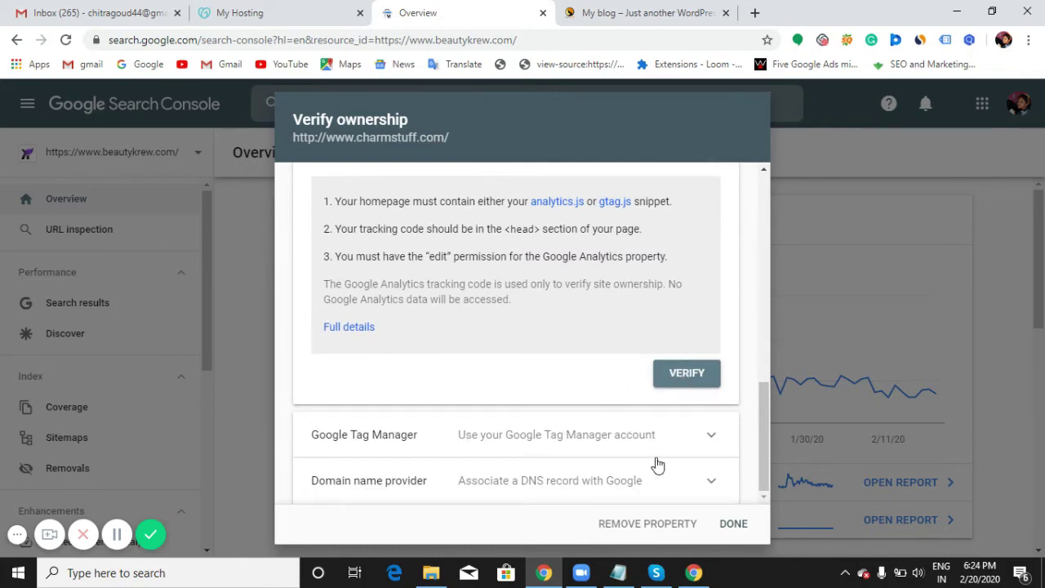
click(694, 434)
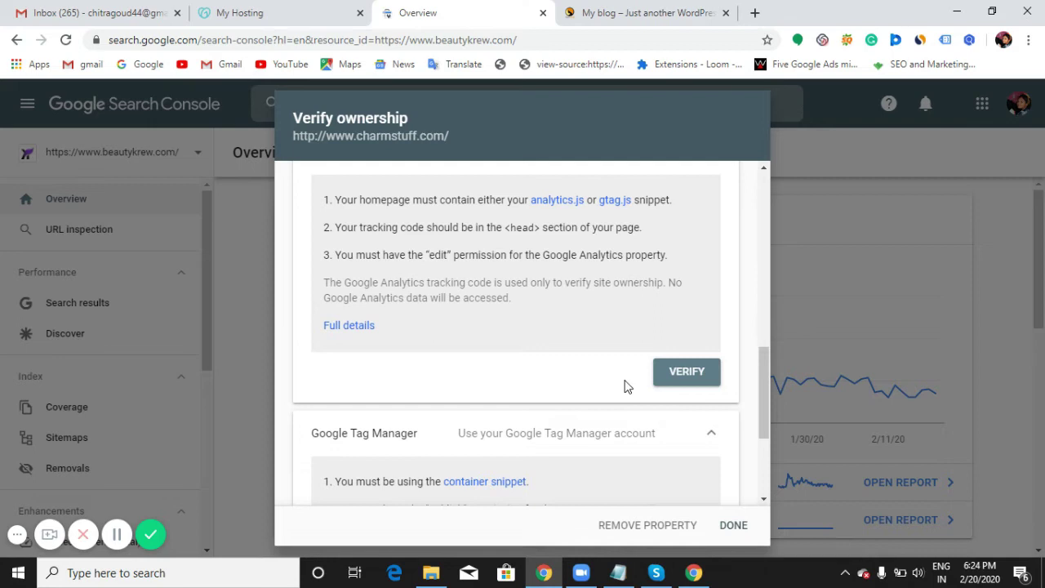
scroll(586, 382, down, 3)
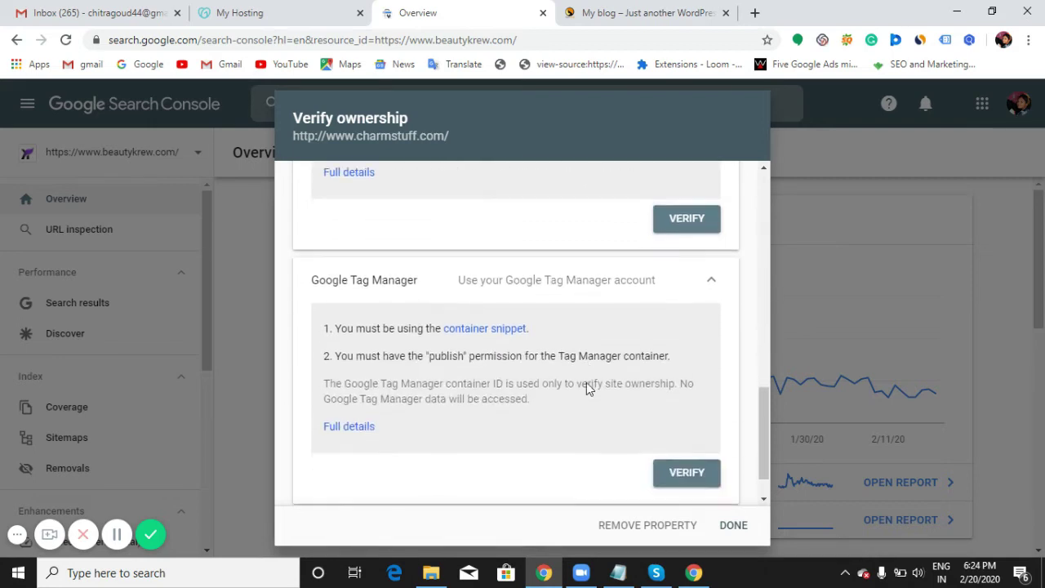
click(656, 489)
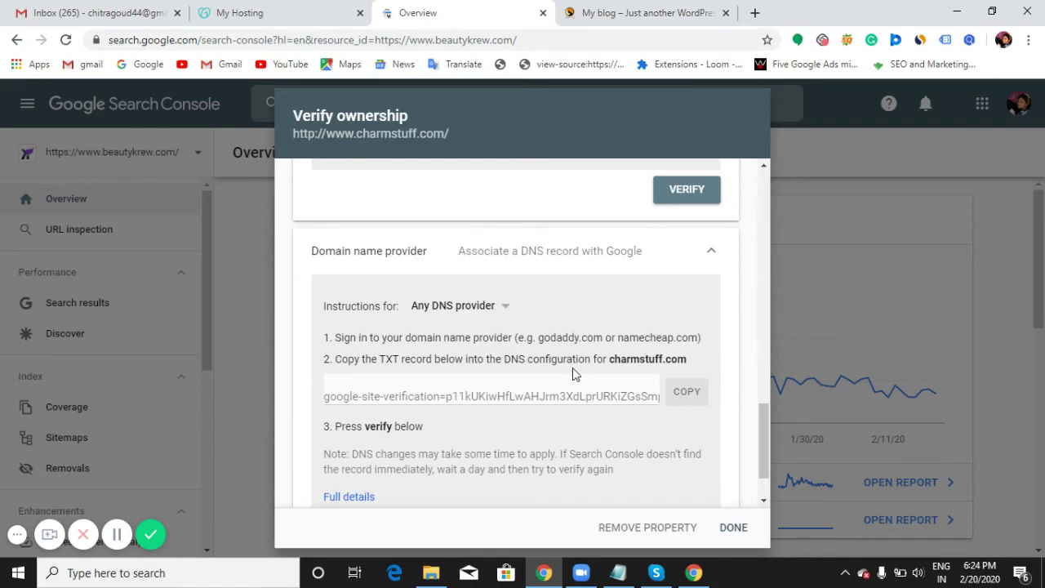
scroll(575, 371, down, 1)
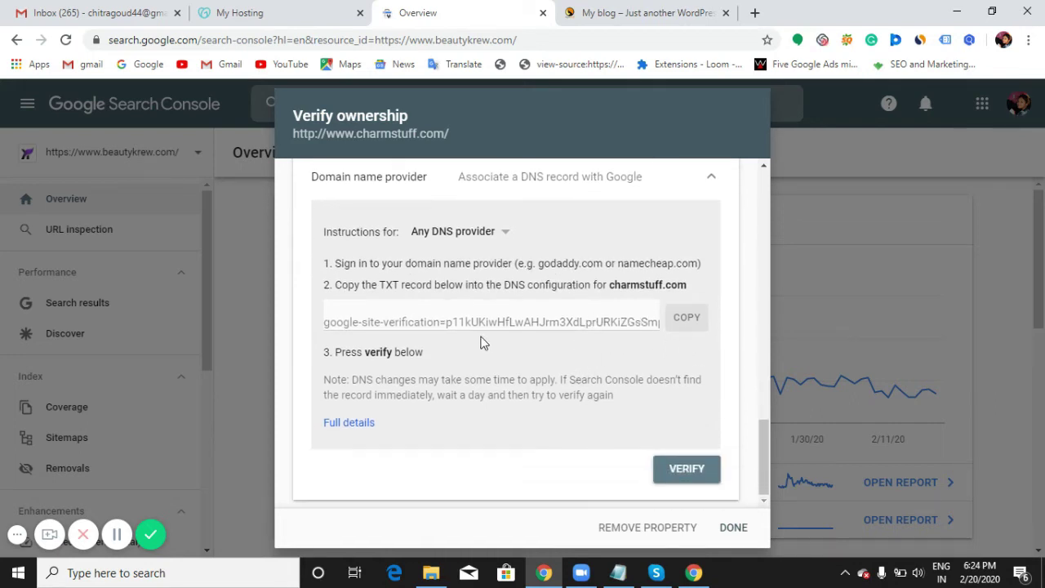
drag(441, 321, 651, 326)
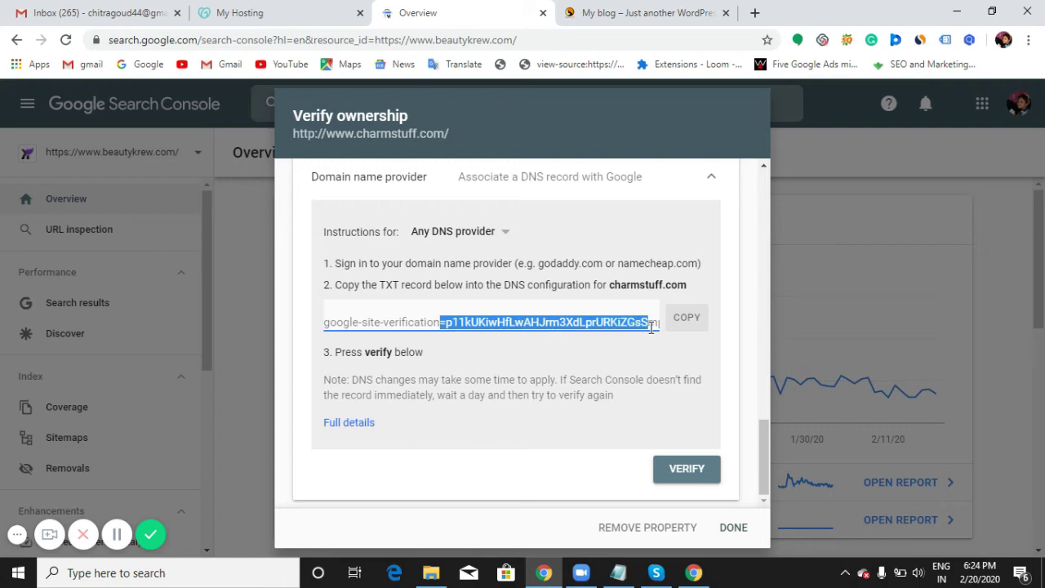
scroll(739, 241, up, 5)
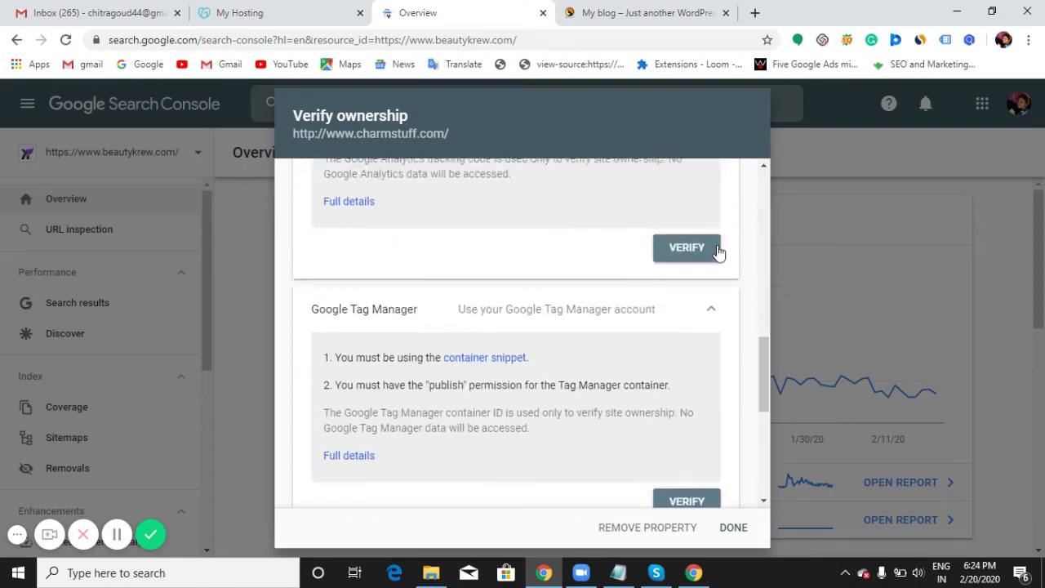
scroll(716, 254, up, 10)
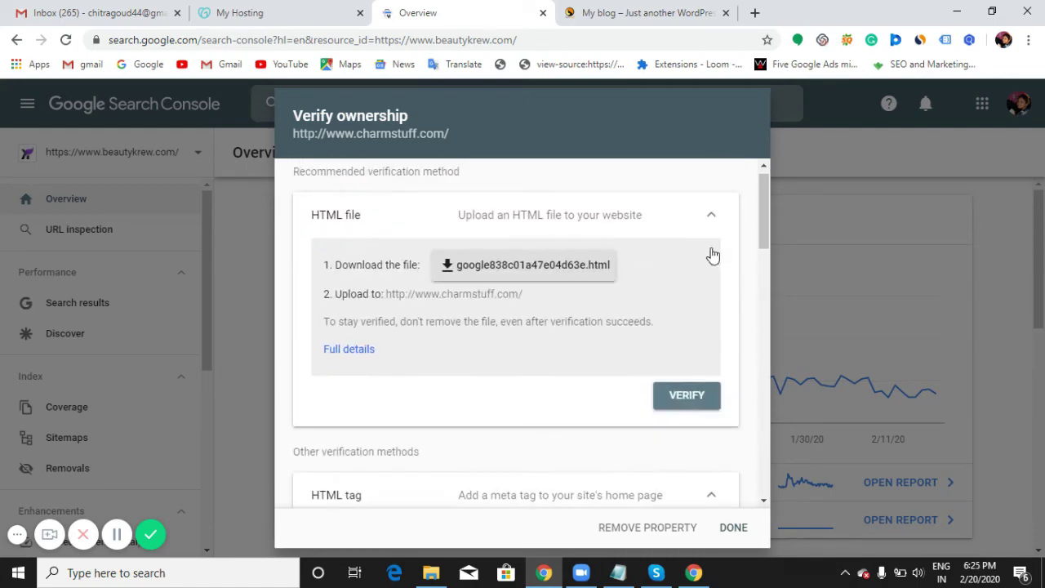
Download google838c01a47e04d63e.html and switch to the hosting account to reach cPanel.
scroll(713, 256, up, 1)
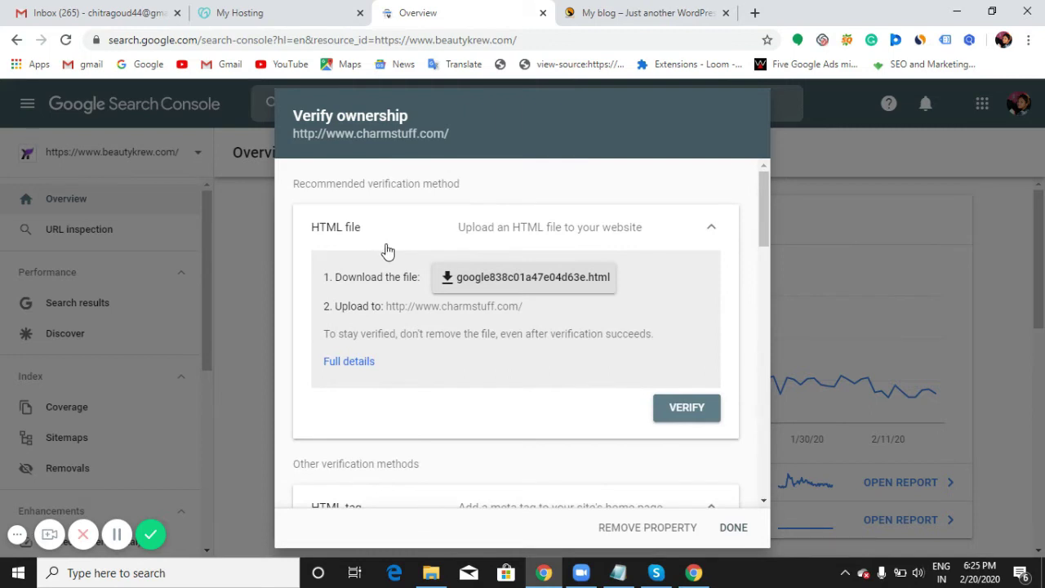
click(514, 286)
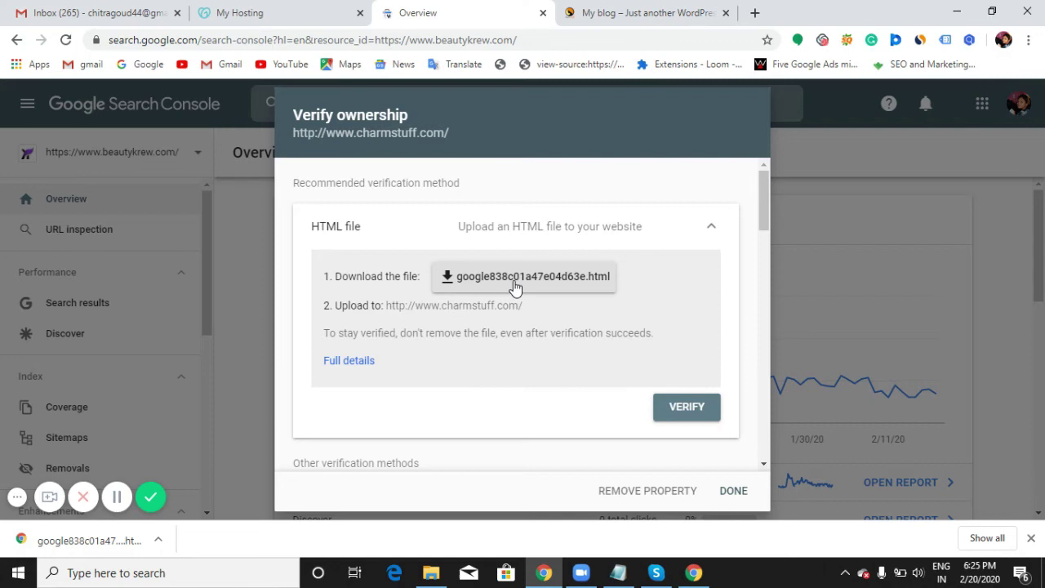
click(298, 14)
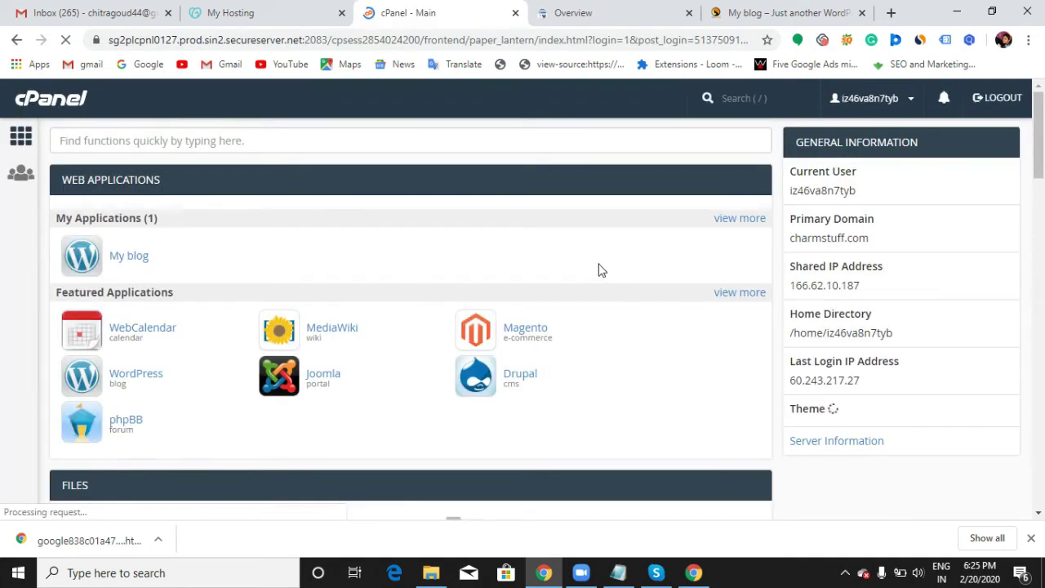
Open the public_html folder in cPanel File Manager and select index.php.
scroll(600, 272, down, 2)
scroll(596, 260, down, 3)
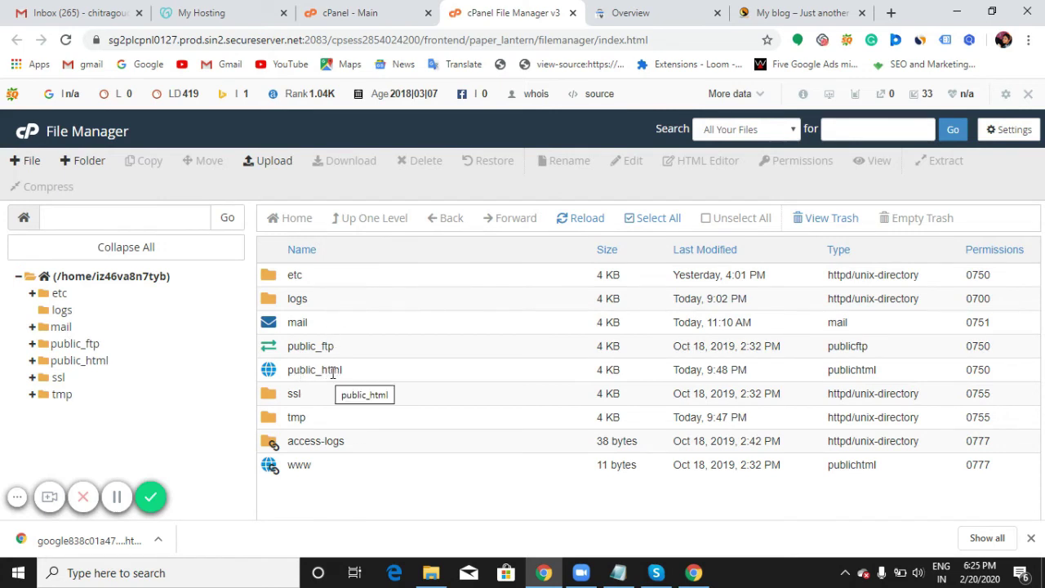
double_click(274, 371)
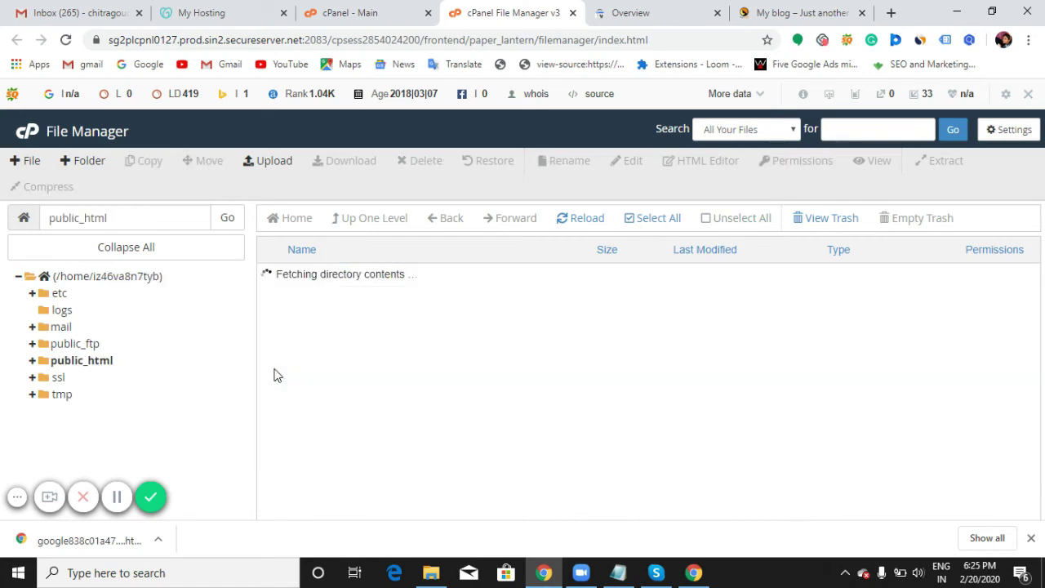
scroll(277, 371, down, 1)
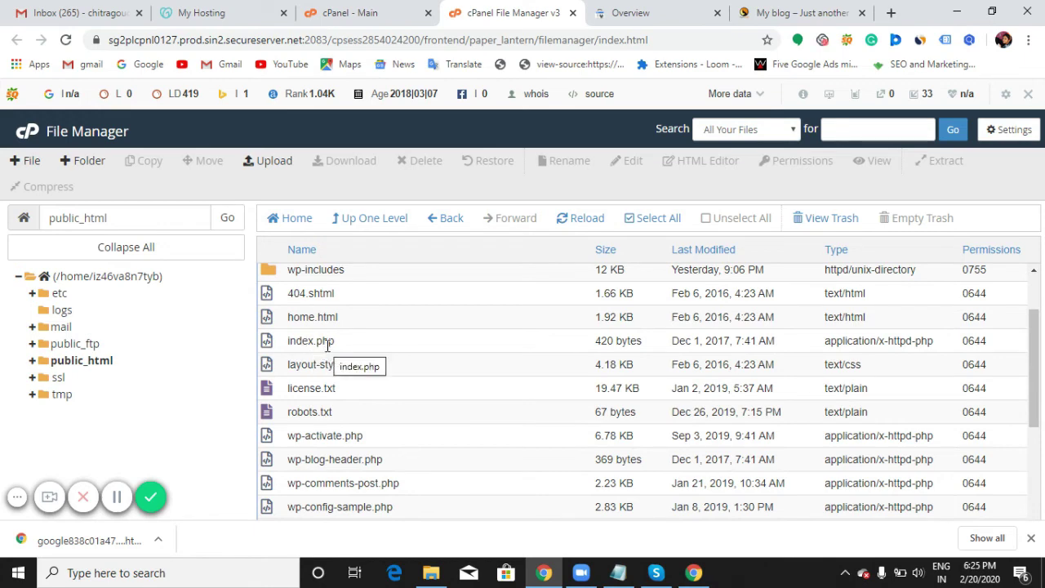
click(326, 343)
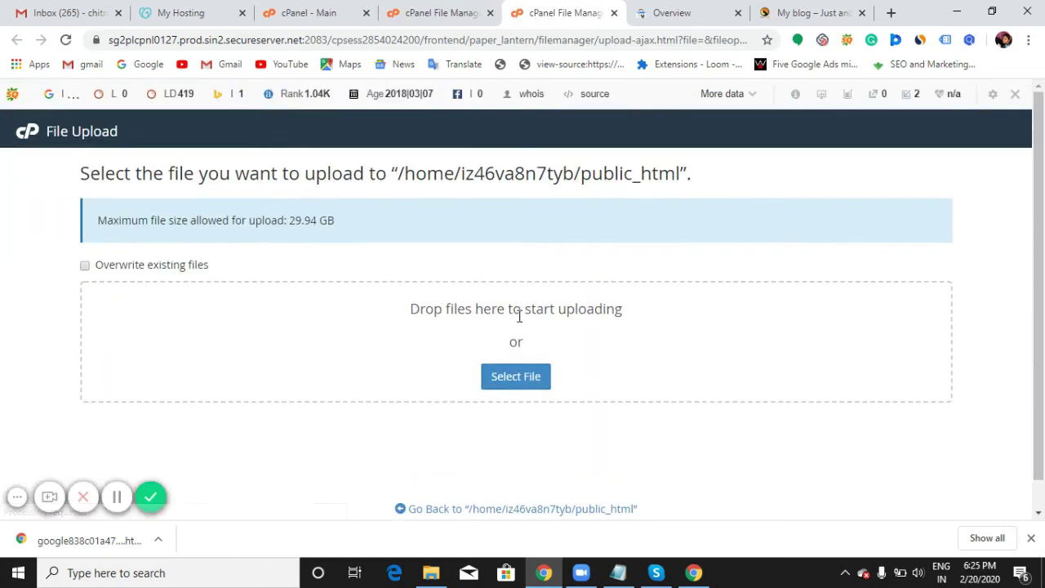
Upload google838c01a47e04d63e (2).html from Downloads into public_html.
click(516, 377)
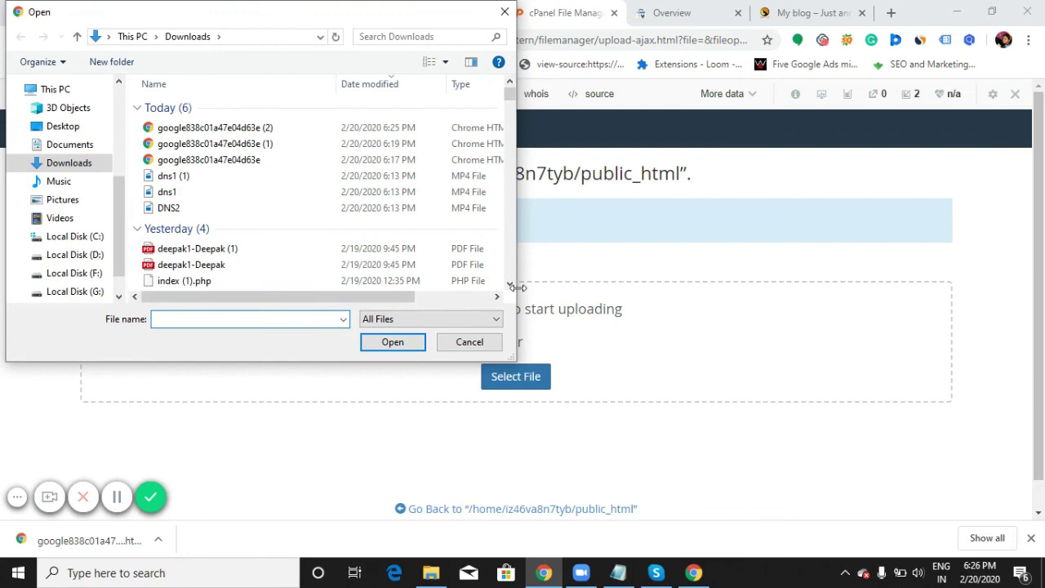
click(270, 130)
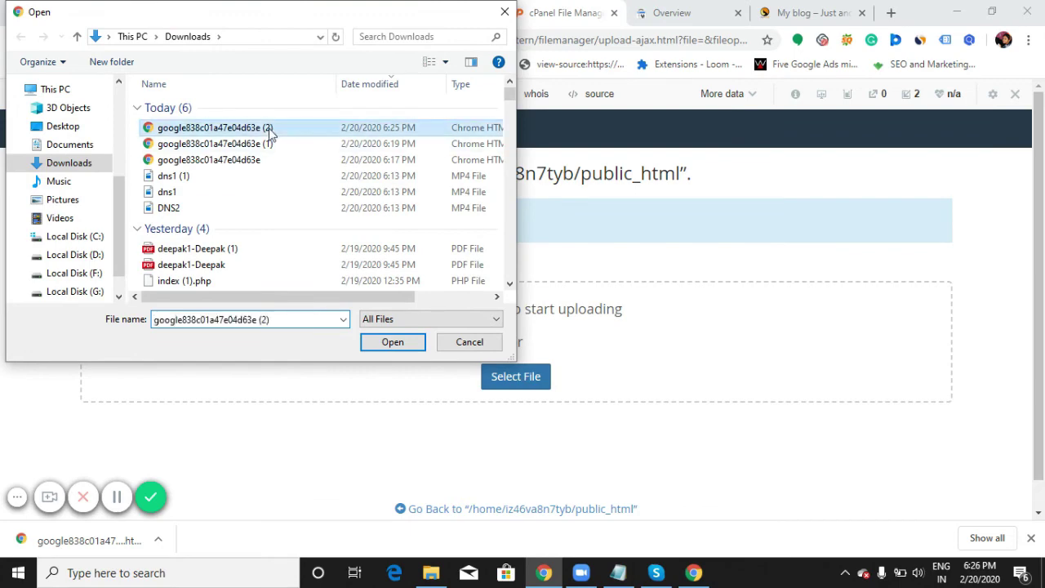
click(392, 342)
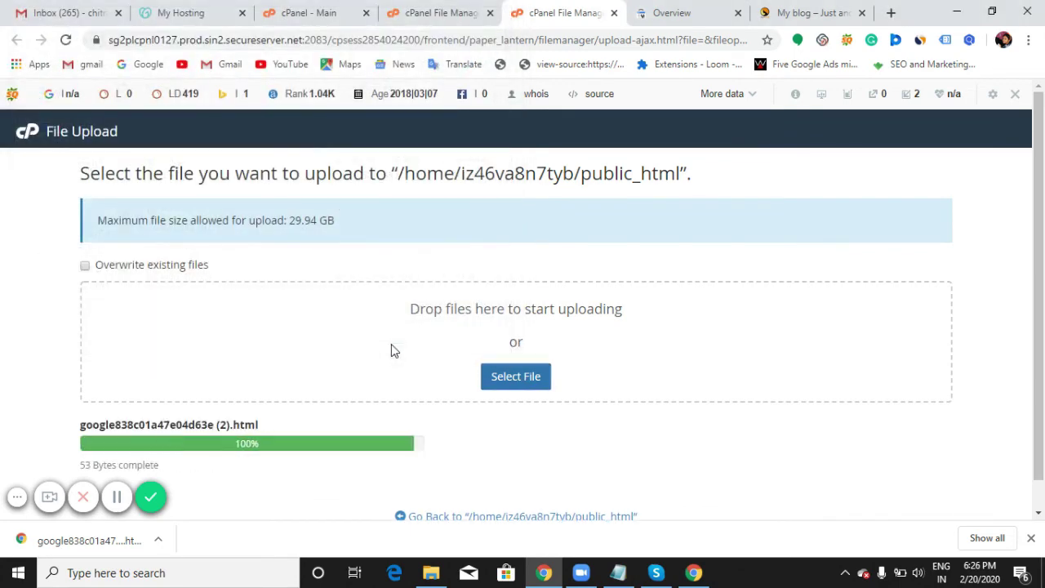
scroll(390, 350, down, 1)
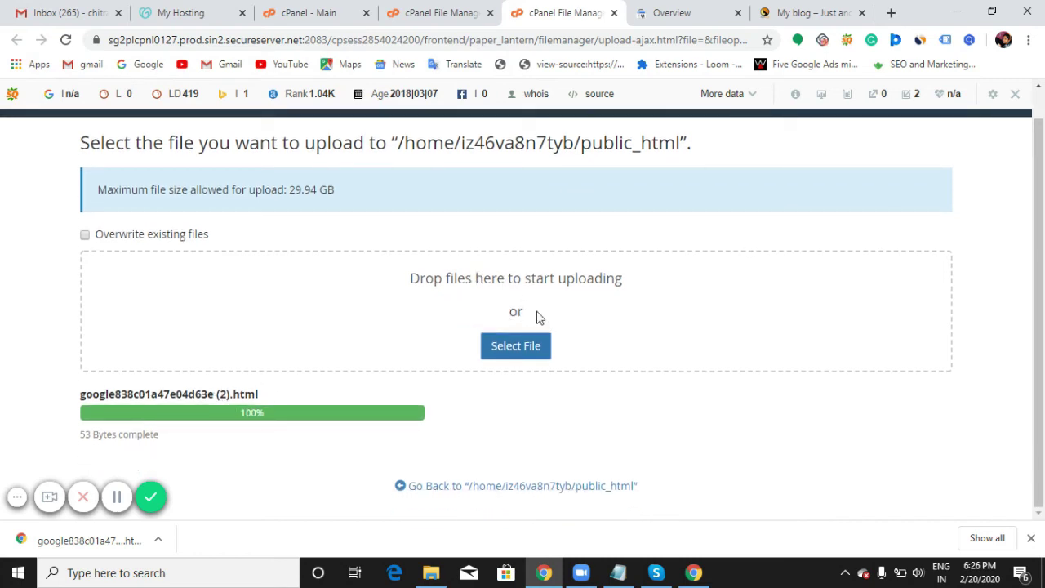
Return to the public_html listing, then run VERIFY for charmstuff.com back in Search Console.
click(443, 487)
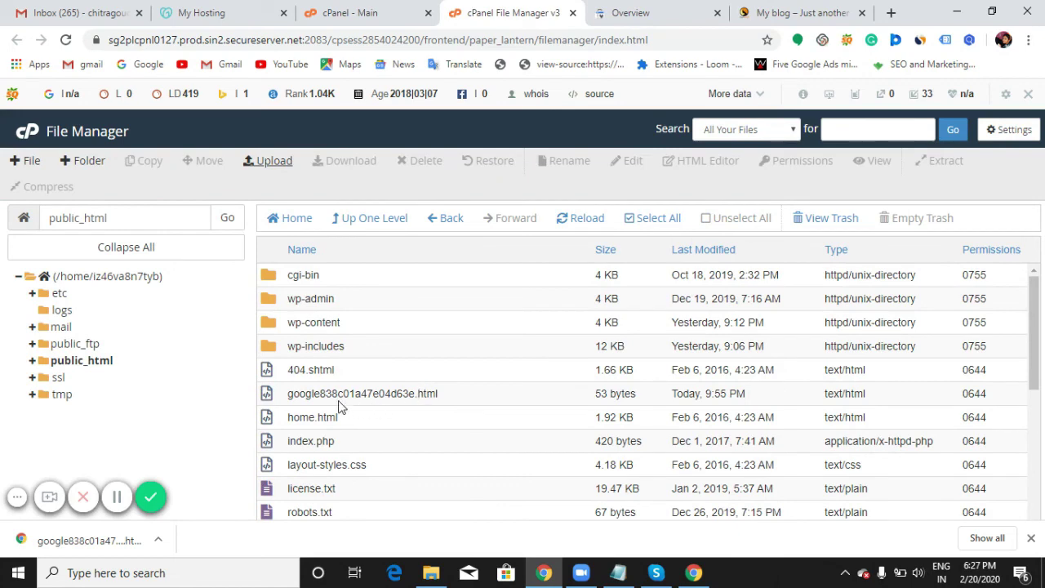
click(641, 16)
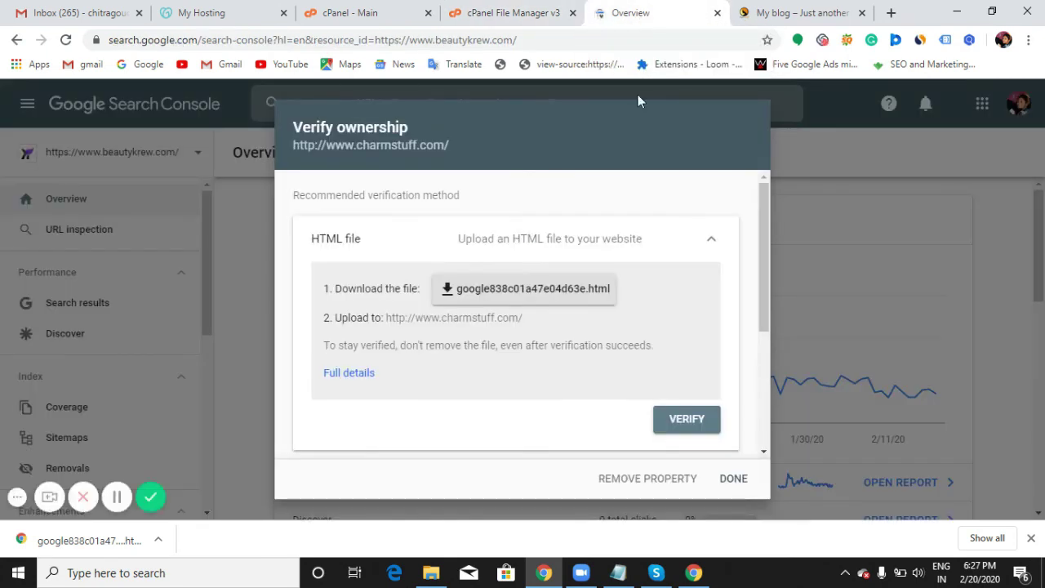
click(687, 424)
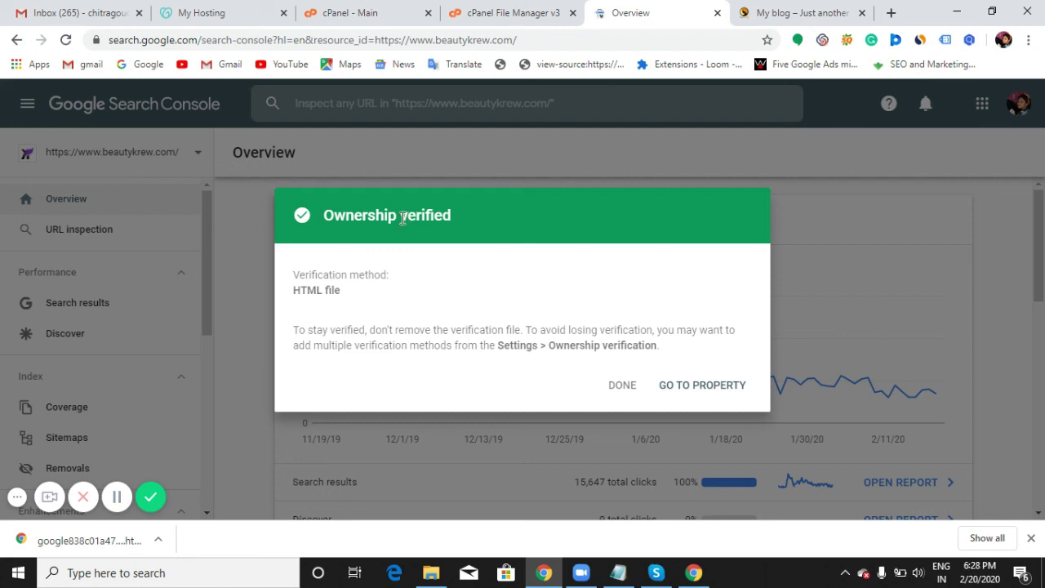
click(710, 389)
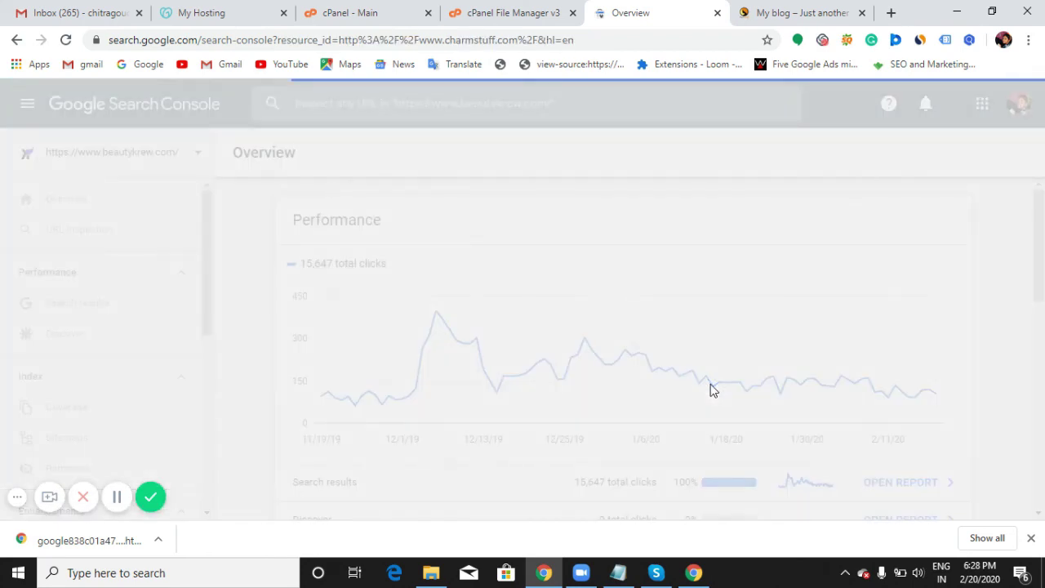